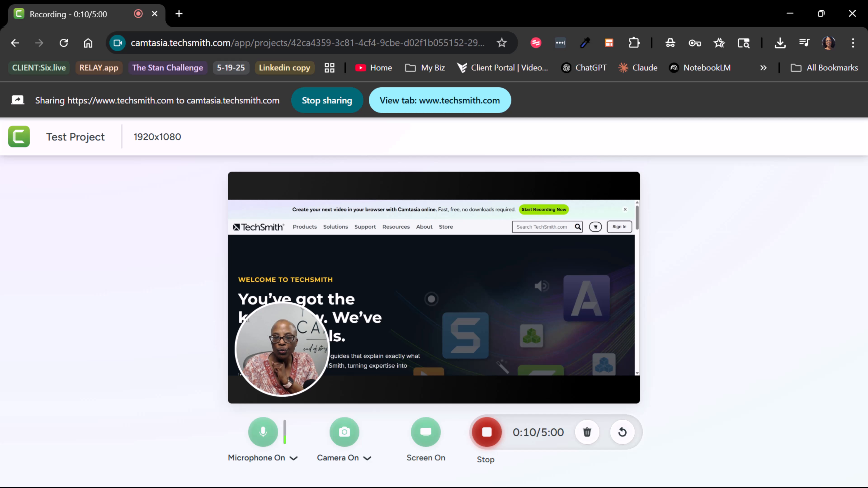
Step: Record a browse through the TechSmith website with the camera and microphone on, and stop the recording
scroll(432, 299, "down", 5)
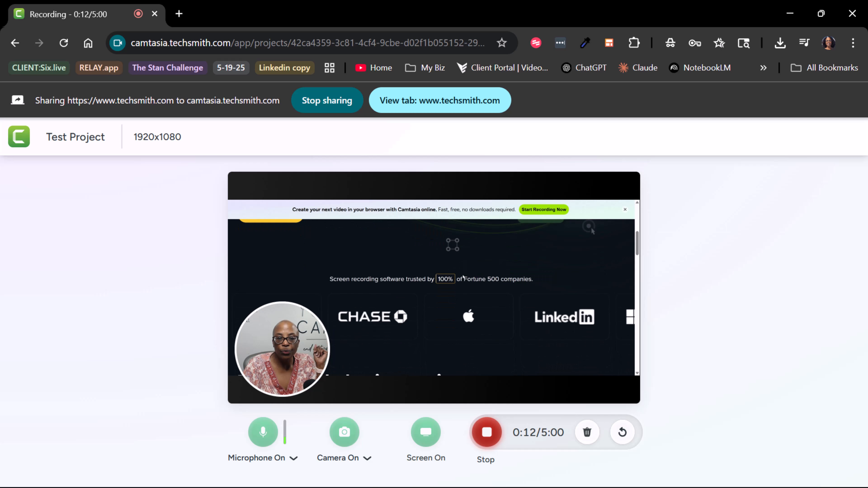
scroll(463, 276, "down", 5)
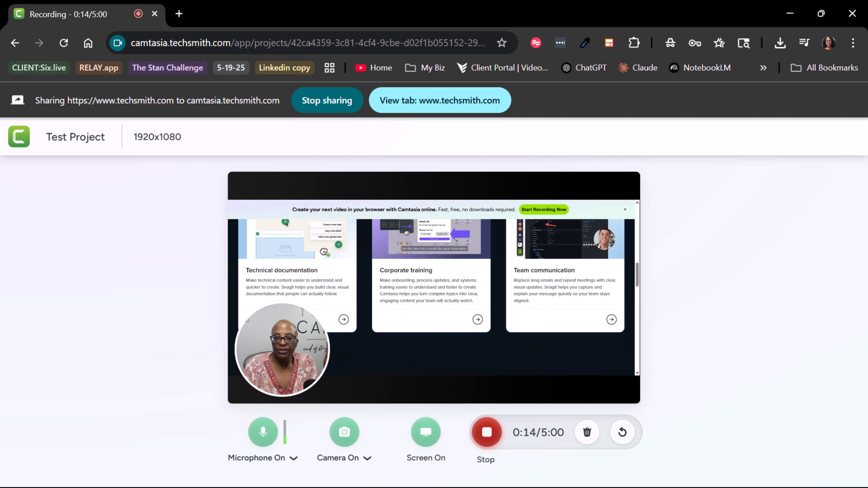
scroll(463, 277, "down", 5)
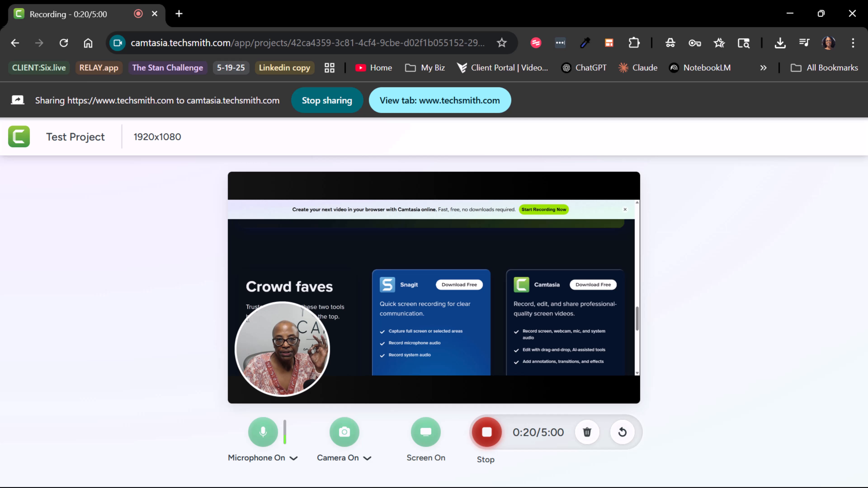
scroll(431, 298, "down", 3)
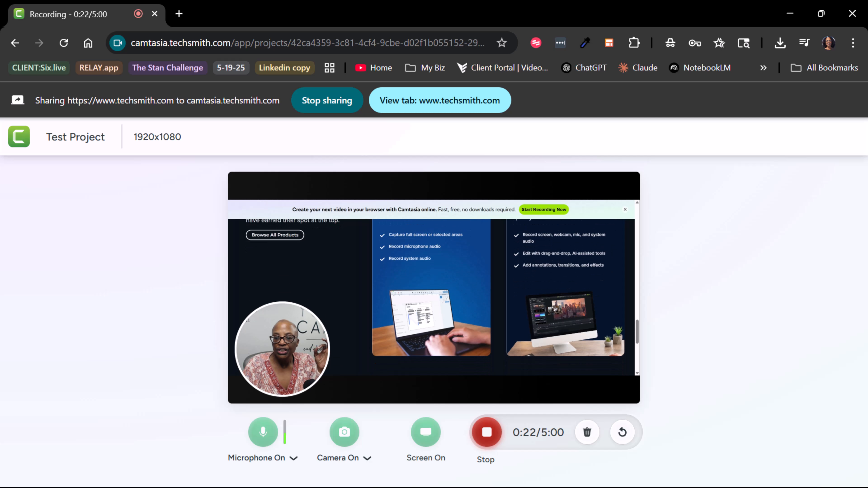
scroll(431, 287, "up", 2)
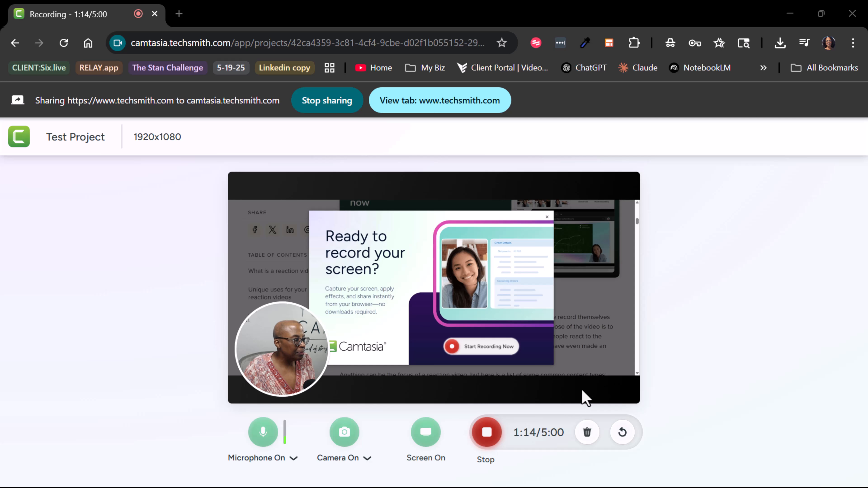
left_click(486, 432)
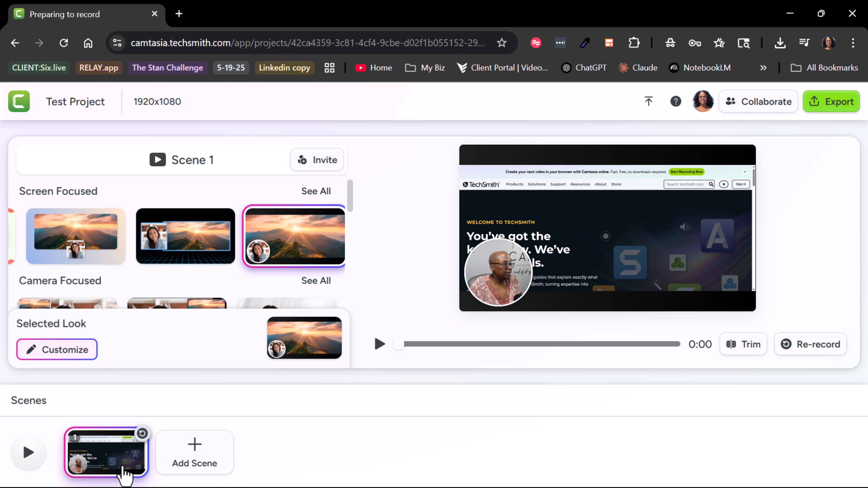
Step: Trim the Scene 1 recording to start at 0:05 and end at 1:12, and apply the trim
left_click(746, 354)
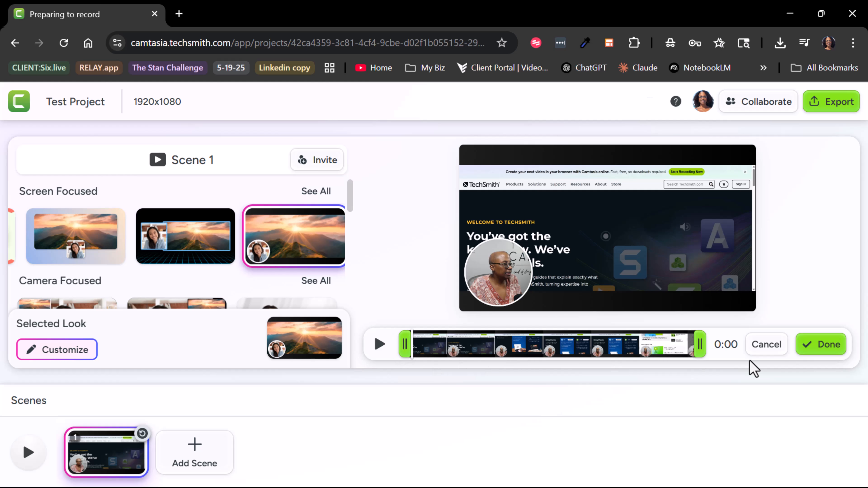
mouse_move(697, 344)
left_mouse_down()
mouse_move(667, 344)
mouse_move(701, 348)
mouse_move(687, 346)
left_mouse_up()
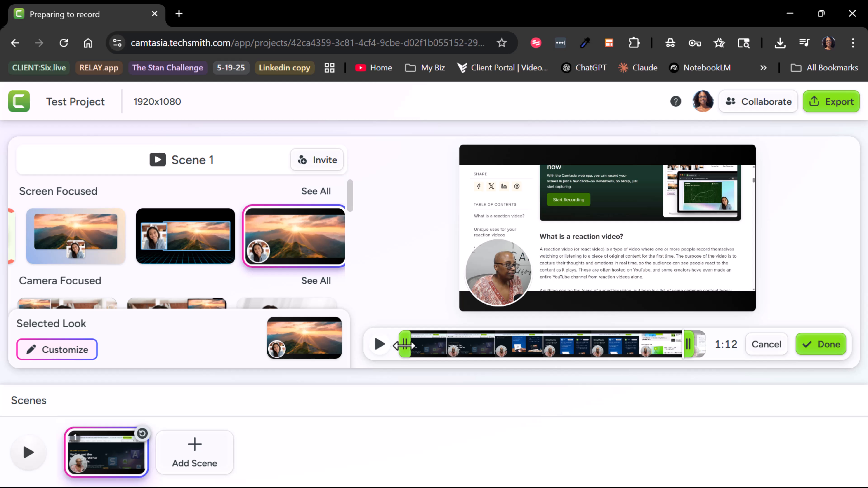
left_click_drag(404, 344, 424, 344)
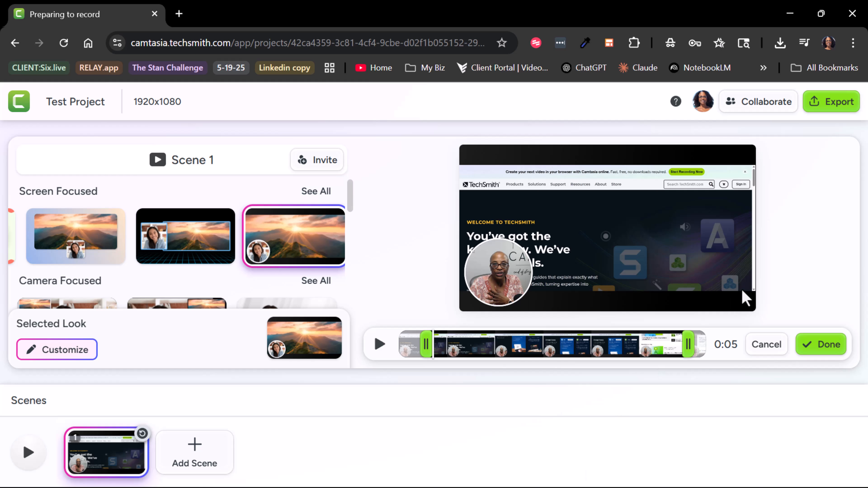
left_click(815, 344)
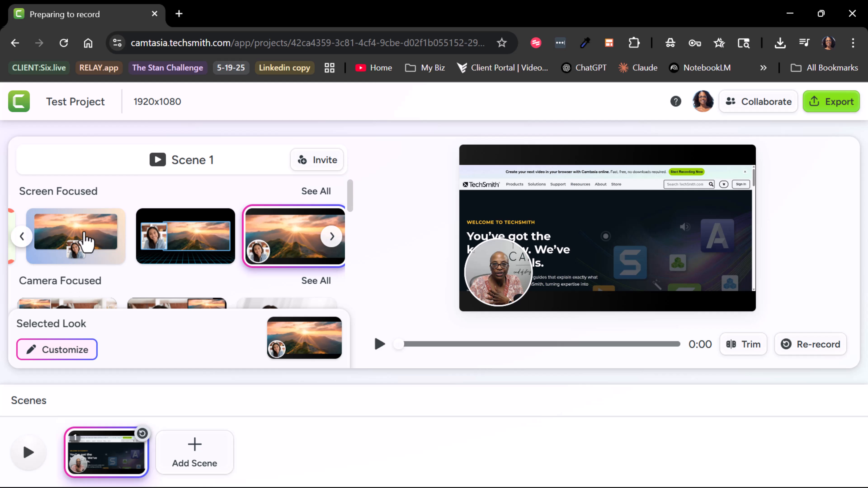
Step: Apply the Screen Focused look with a blue-to-peach gradient and the camera centred over the screen's lower edge, and browse all the looks
left_click(91, 246)
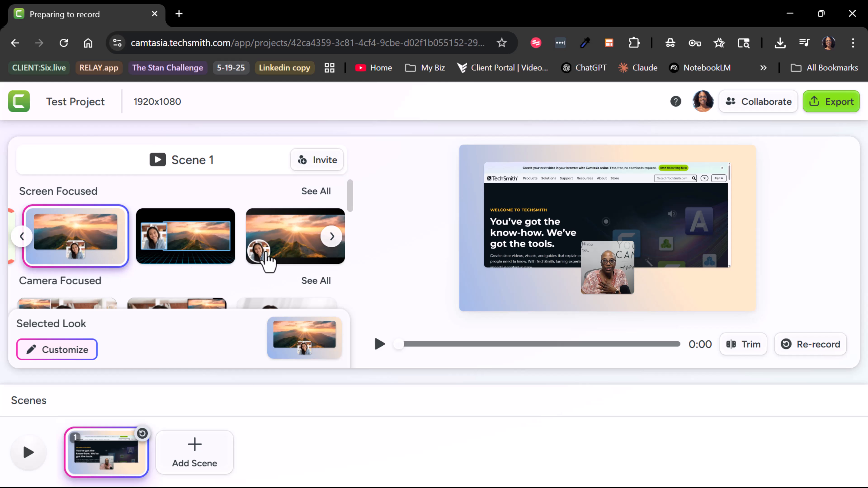
scroll(270, 260, "down", 3)
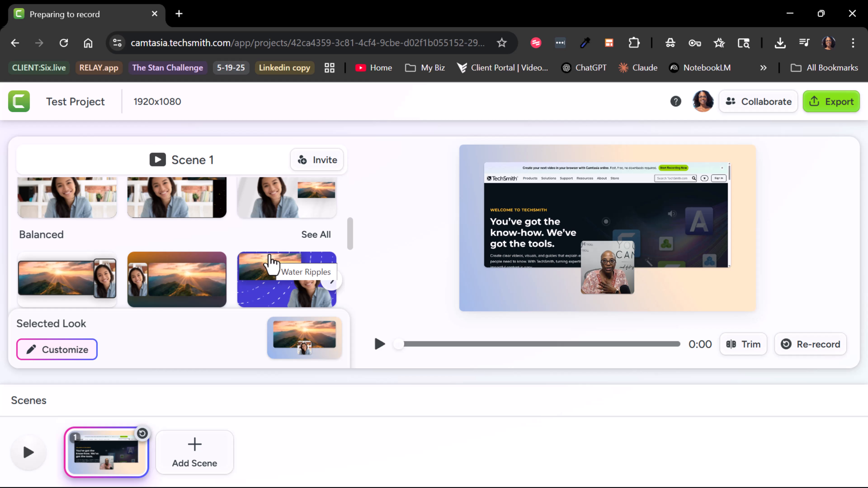
scroll(270, 265, "up", 2)
scroll(219, 280, "down", 7)
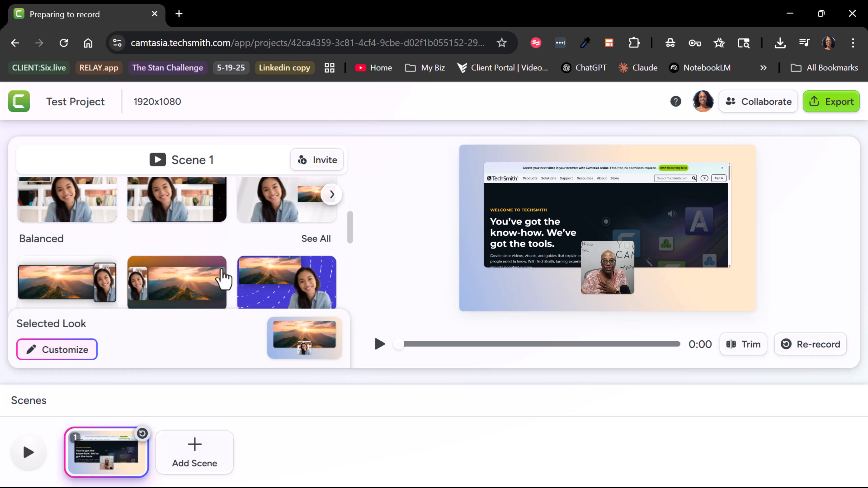
scroll(224, 275, "up", 8)
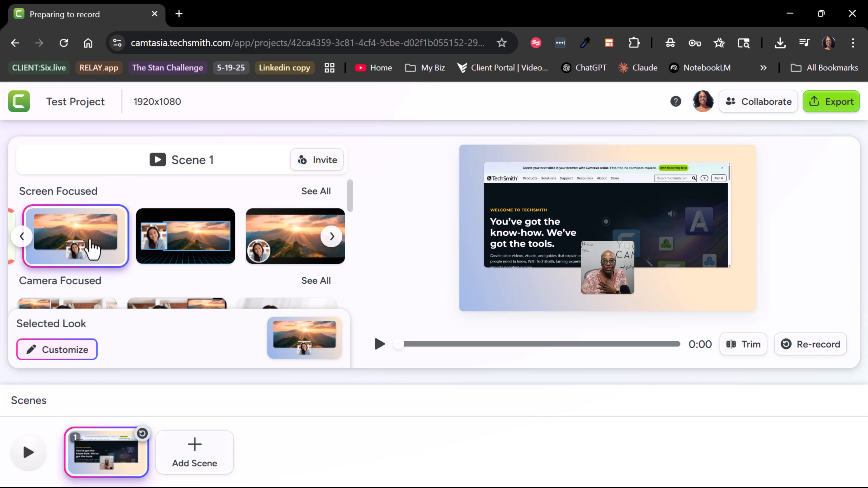
left_click(315, 191)
scroll(248, 271, "down", 5)
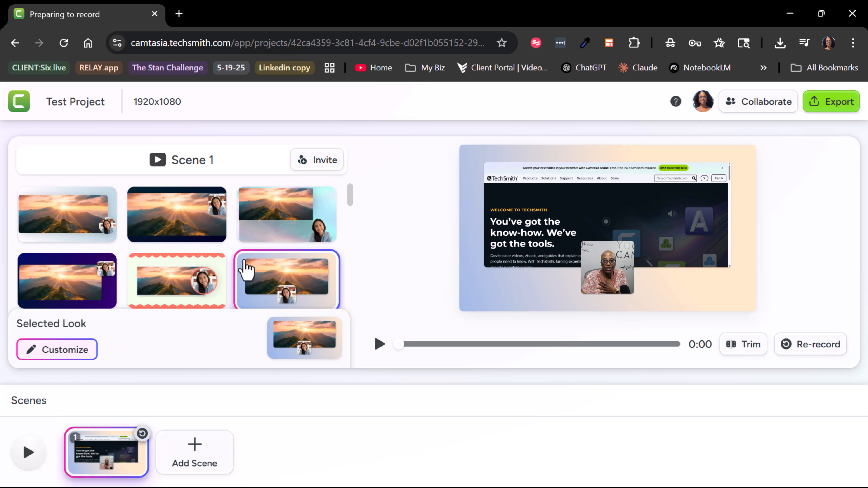
scroll(226, 270, "down", 3)
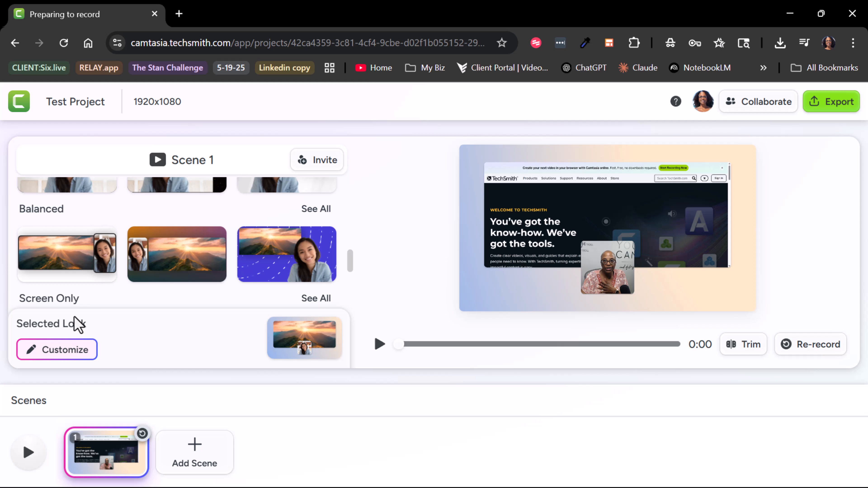
Step: Customize the selected look with the size and position variation that places a small camera beside the screen's right edge, vertically centred
left_click(57, 352)
scroll(131, 289, "down", 5)
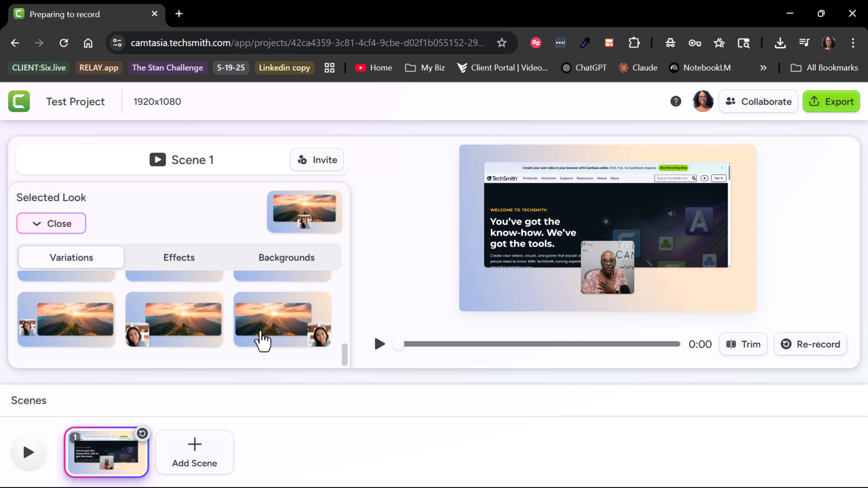
scroll(256, 339, "up", 2)
scroll(255, 330, "up", 2)
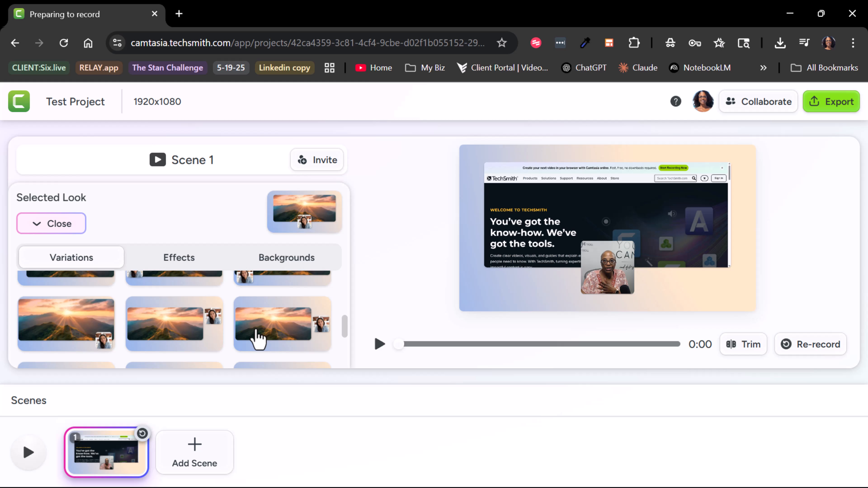
left_click(272, 325)
scroll(272, 324, "up", 1)
scroll(273, 329, "up", 3)
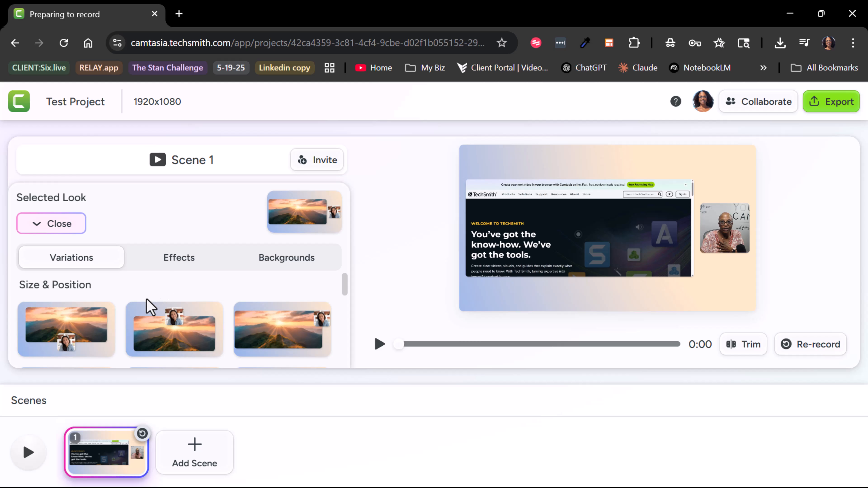
left_click(56, 227)
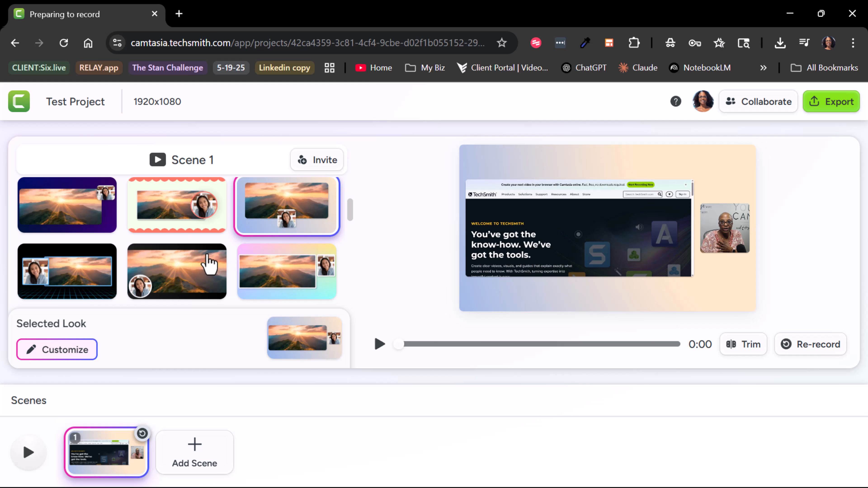
Step: Apply the first Balanced look, with a tall camera frame overlapping the right side of the screen recording, to Scene 1
scroll(207, 264, "down", 5)
scroll(208, 262, "down", 4)
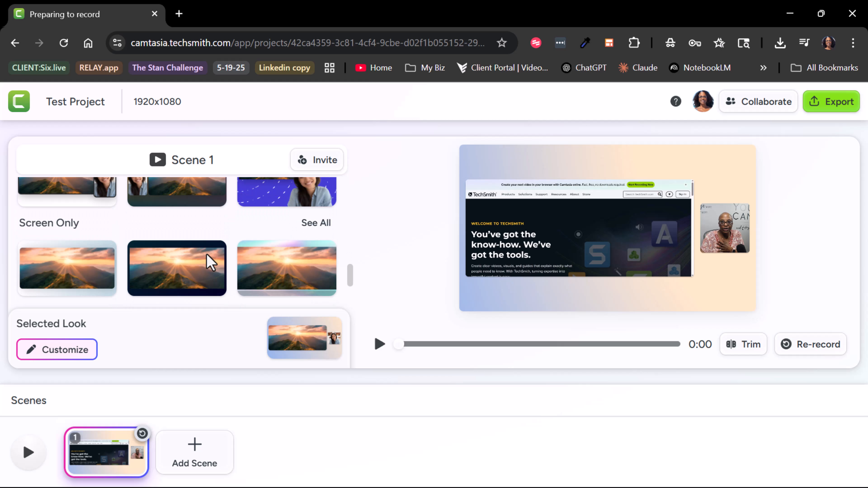
scroll(208, 261, "up", 2)
left_click(71, 255)
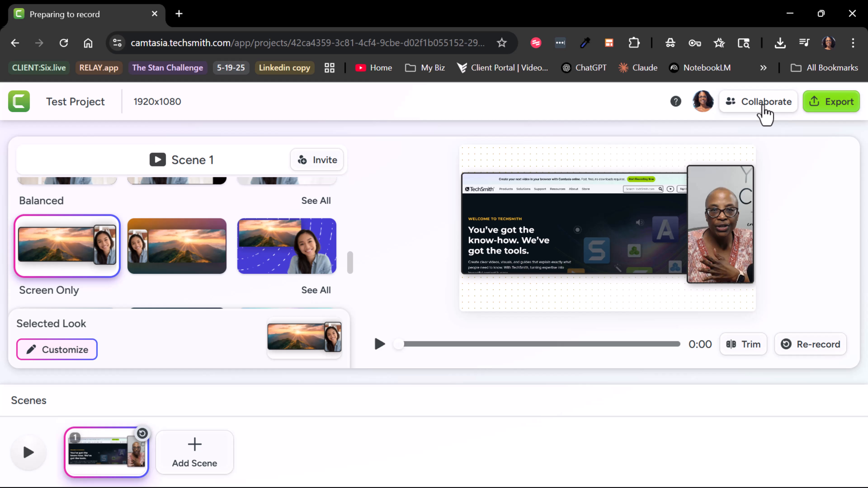
Step: Review the project's collaboration and sharing options, close them, and open the project's export options
left_click(765, 114)
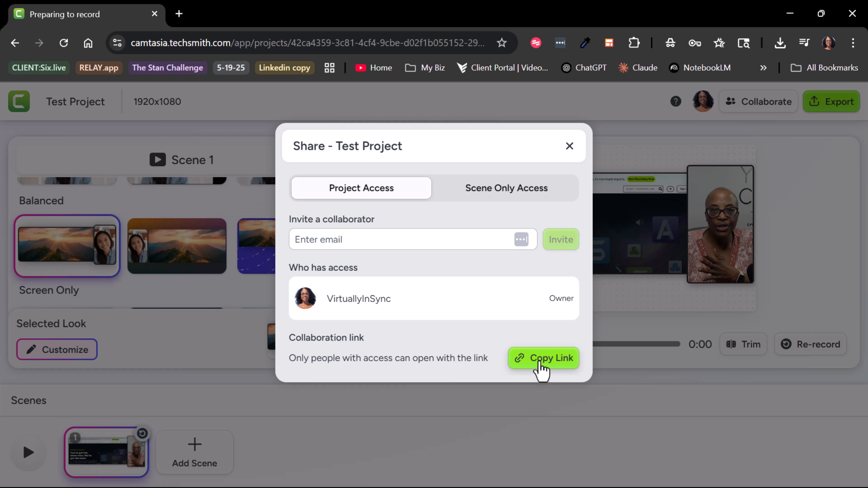
left_click(570, 147)
left_click(834, 117)
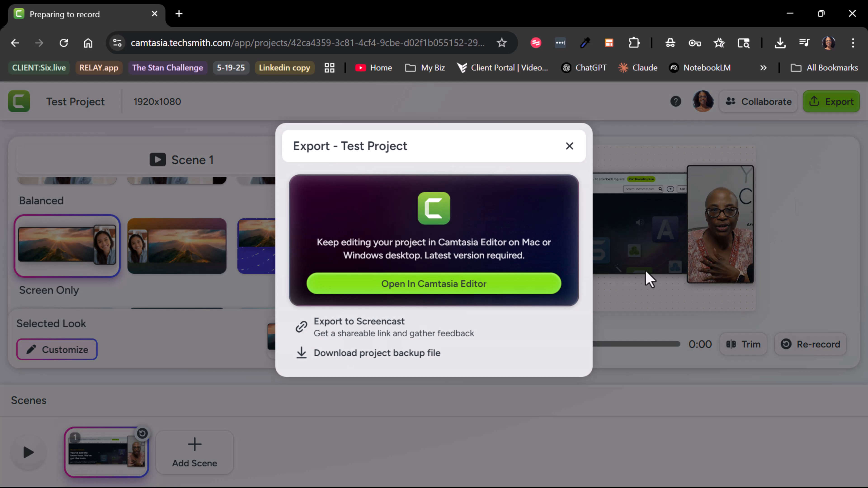